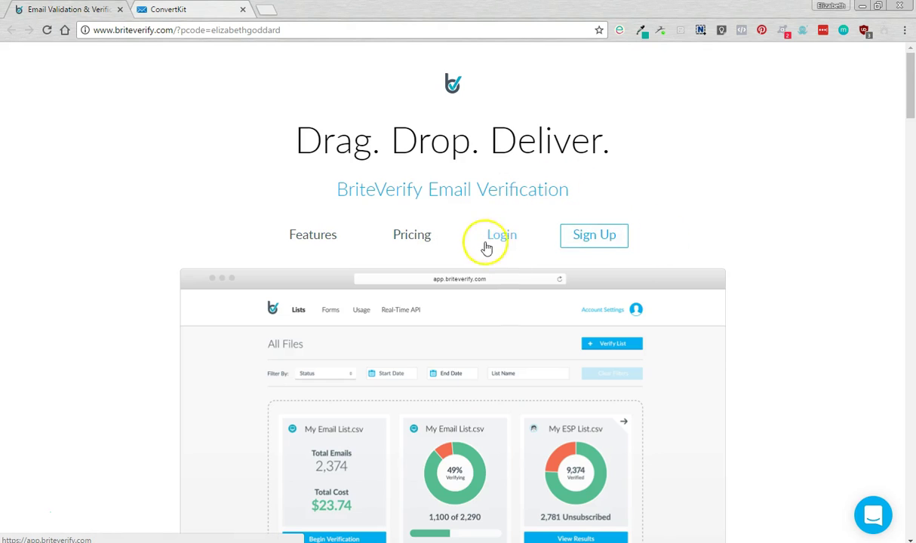
Step: Sign in to BriteVerify and decline Chrome's offer to save the password
left_click(507, 237)
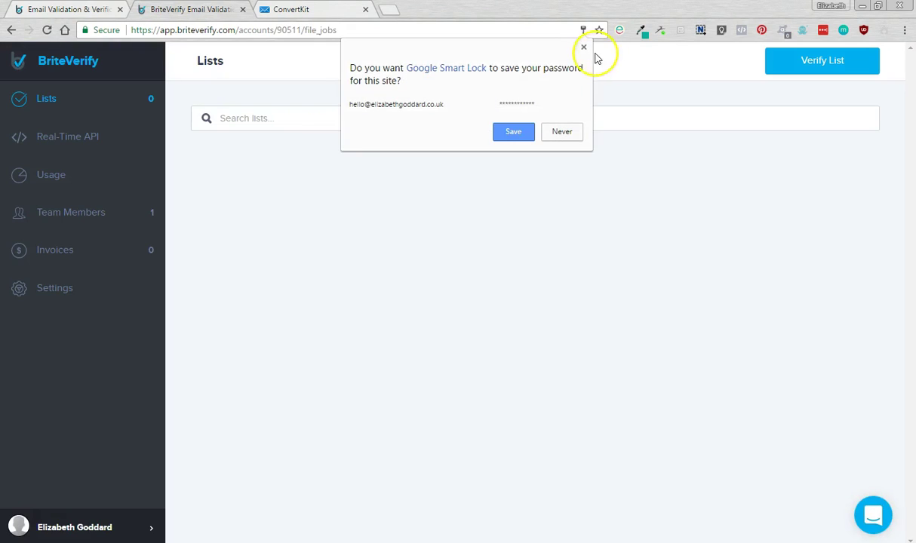
left_click(586, 50)
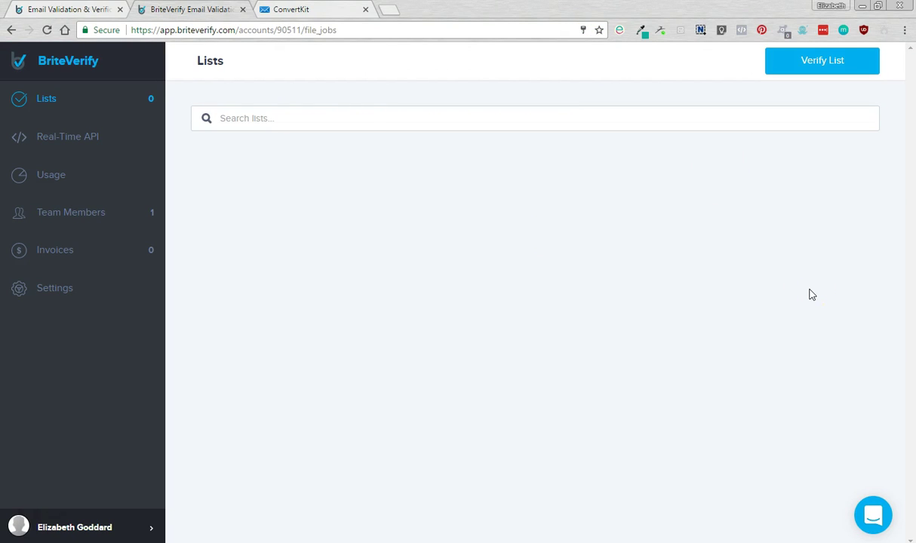
Step: Select all 3,563 ConvertKit subscribers and export them through Bulk Actions
left_click(300, 11)
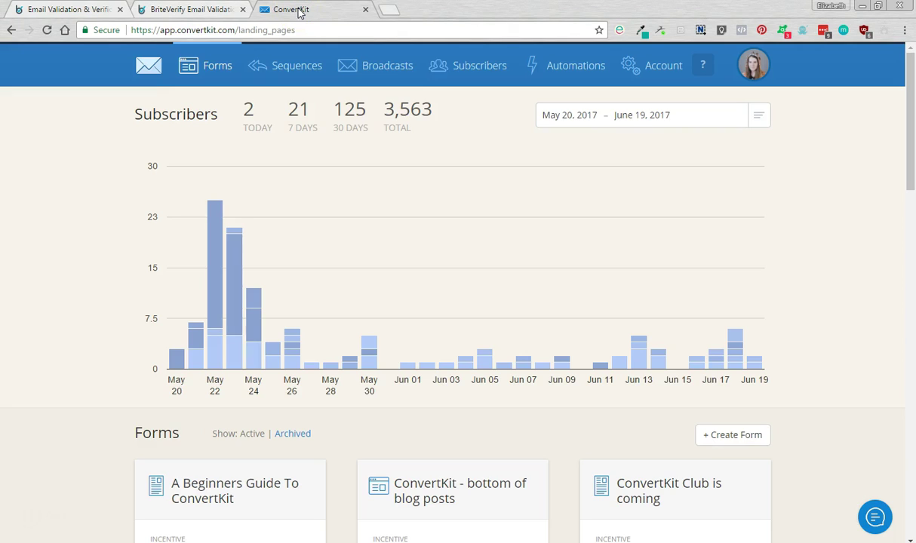
left_click(462, 68)
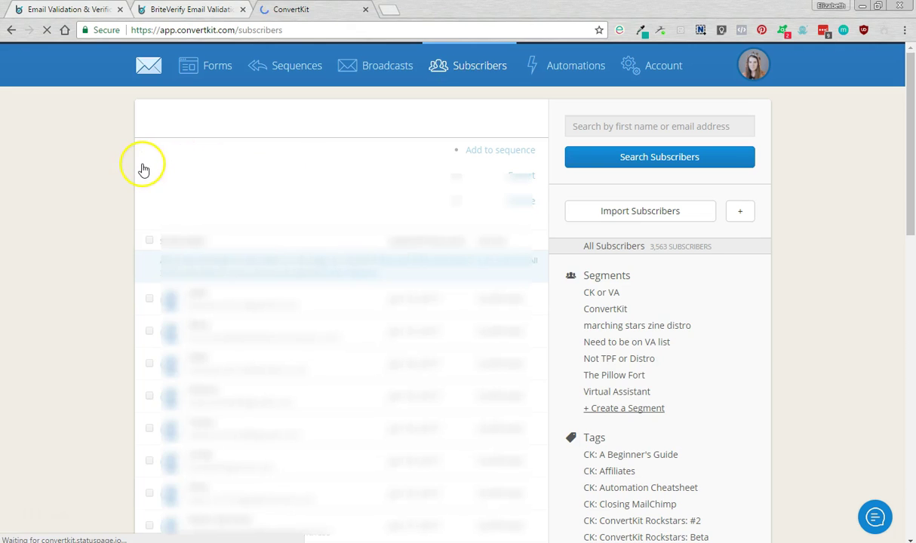
left_click(149, 158)
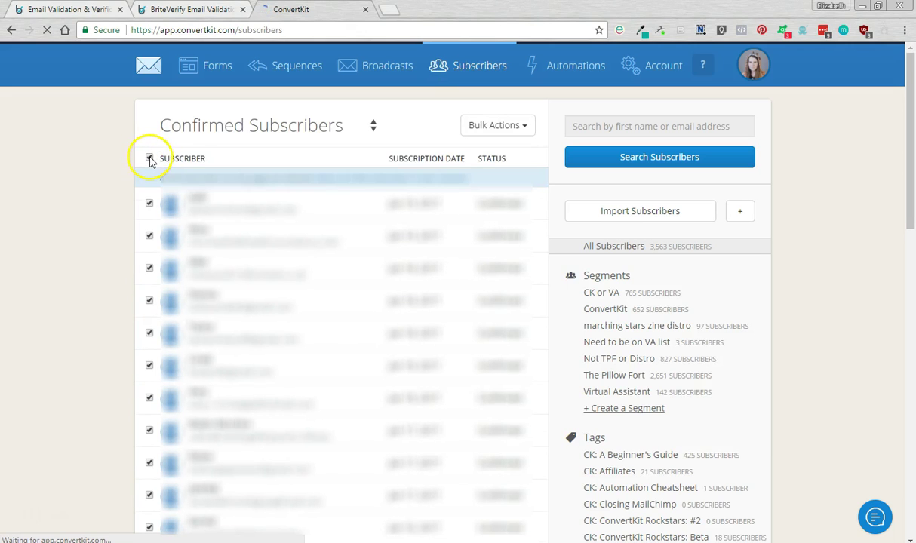
left_click(393, 180)
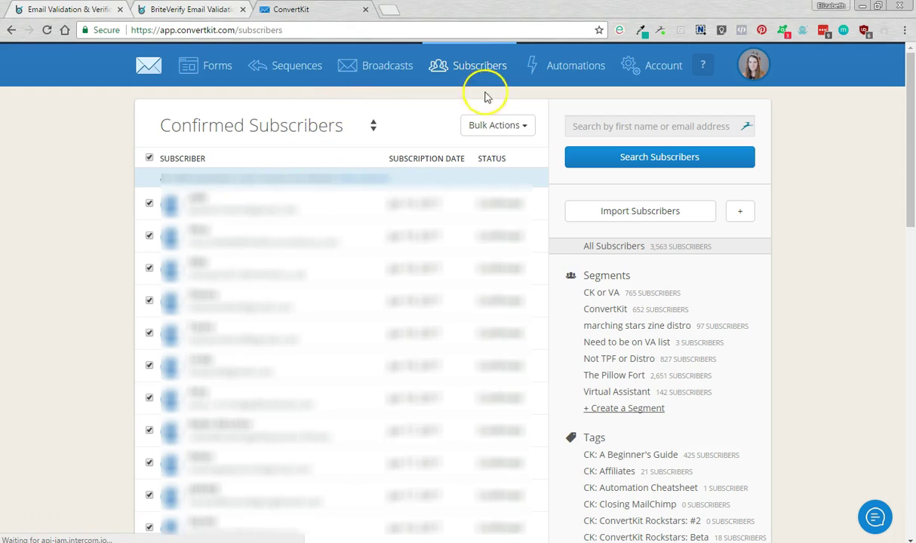
left_click(499, 127)
left_click(466, 187)
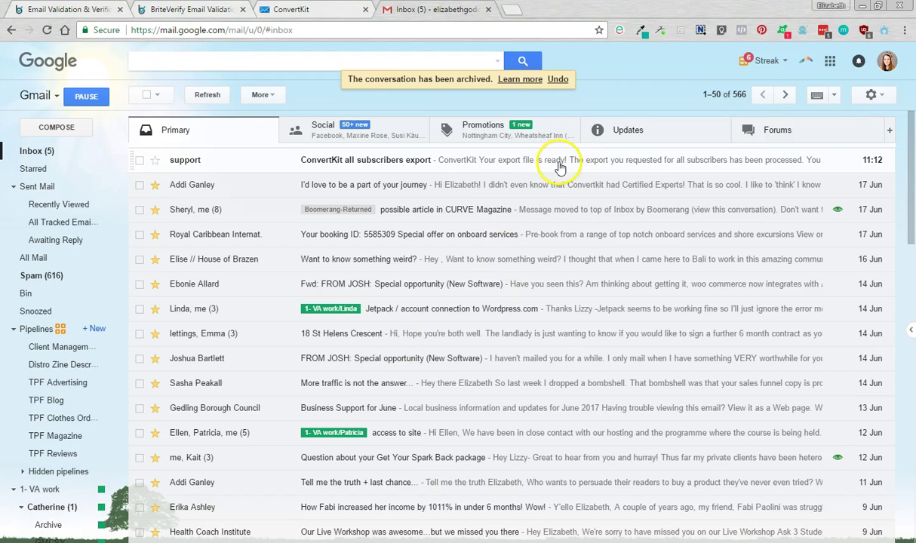
Step: Download subscribers (2).csv from the ConvertKit export email in Gmail, then return to BriteVerify
left_click(560, 167)
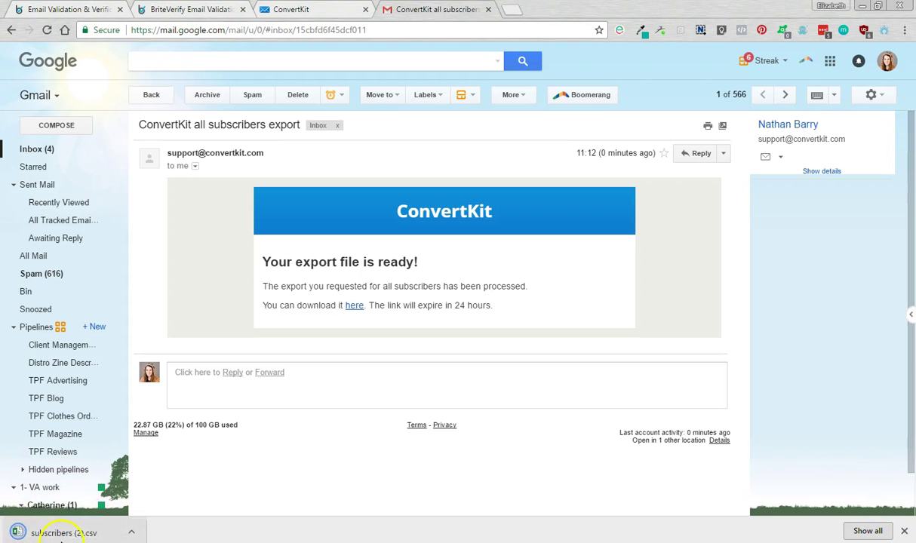
left_click(192, 9)
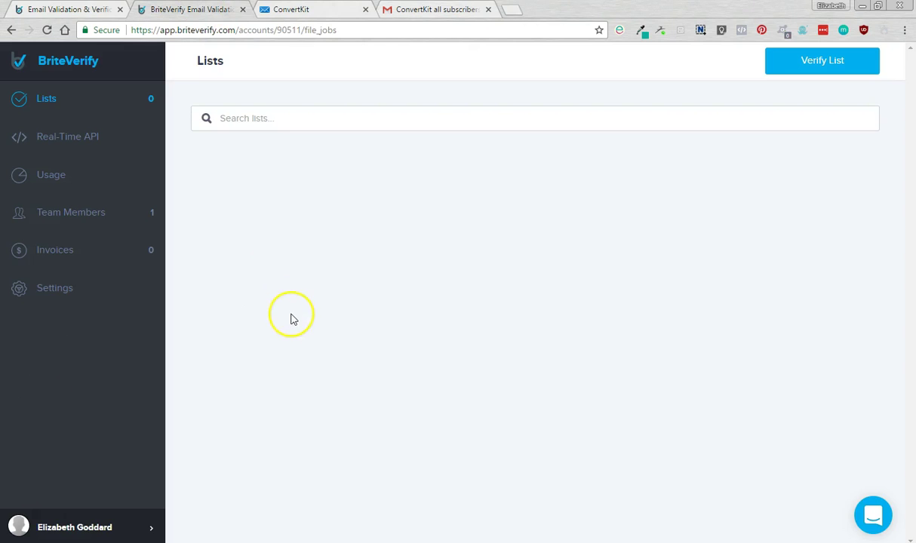
Step: Upload subscribers (2).csv from Downloads as a new BriteVerify list (3563 records, £26.72)
left_click(806, 64)
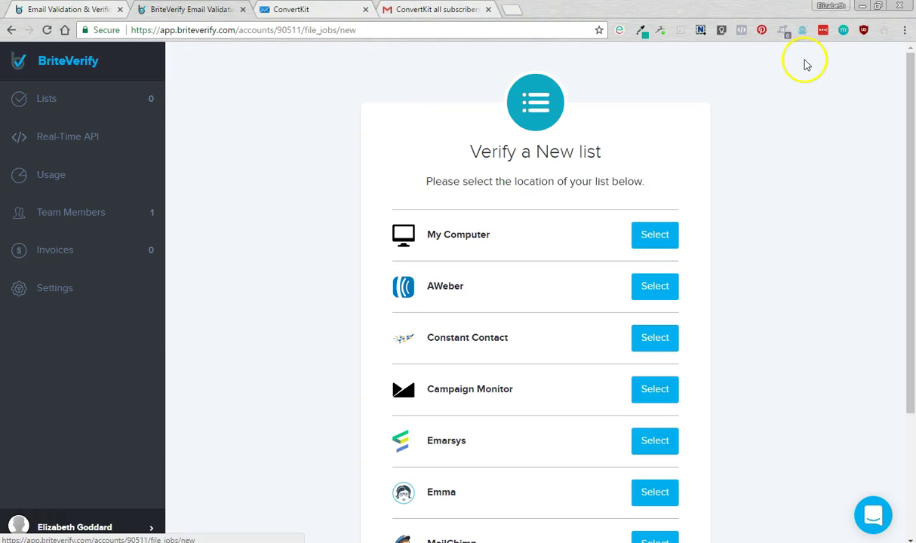
left_click(655, 234)
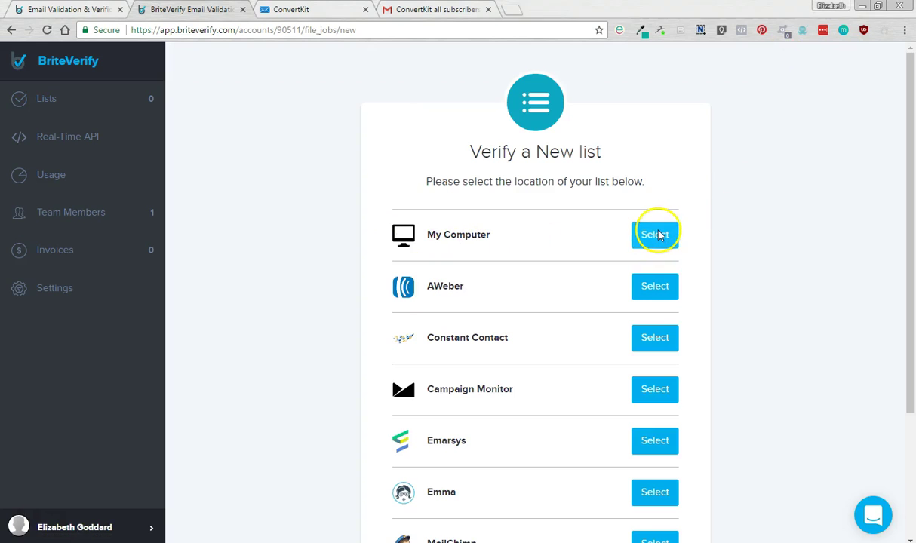
left_click(239, 184)
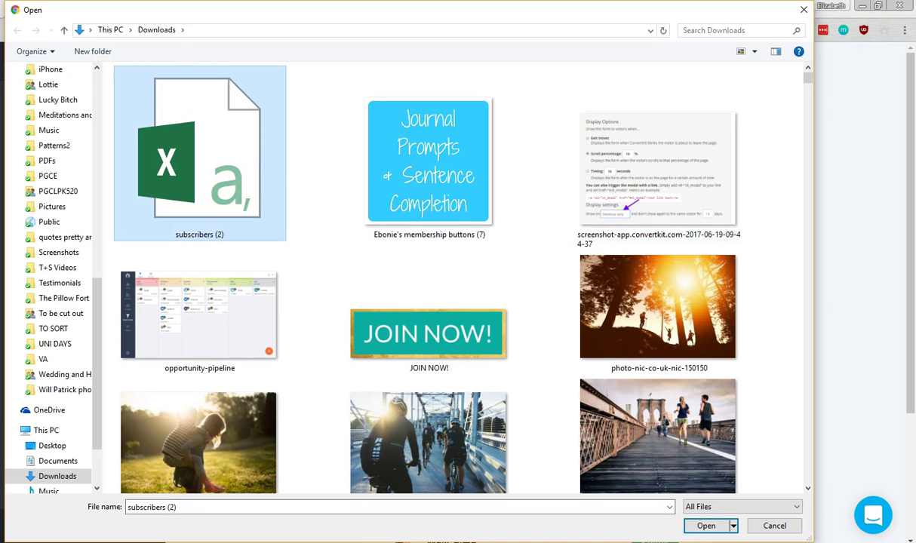
left_click(706, 526)
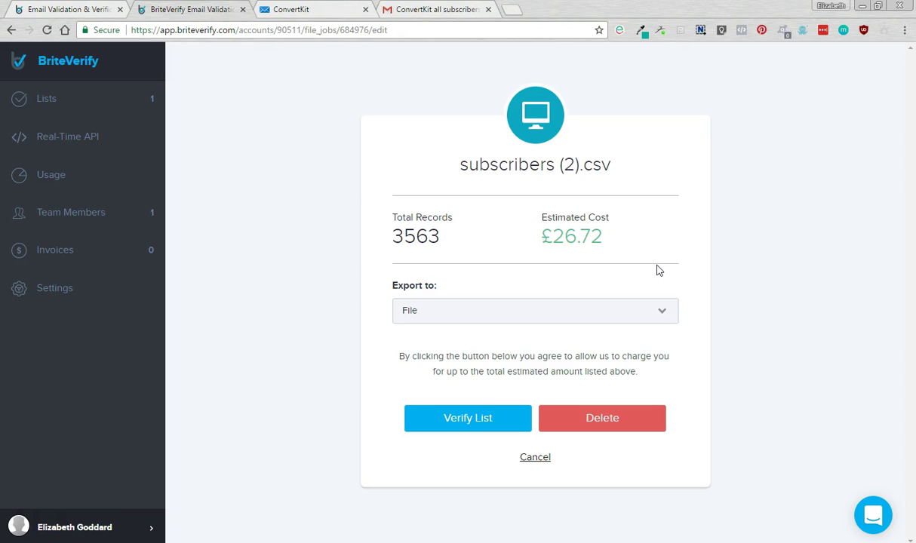
Step: Verify subscribers (2).csv with results exported to File, completing at 100% for £25.46
left_click(654, 280)
left_click(725, 247)
left_click(428, 311)
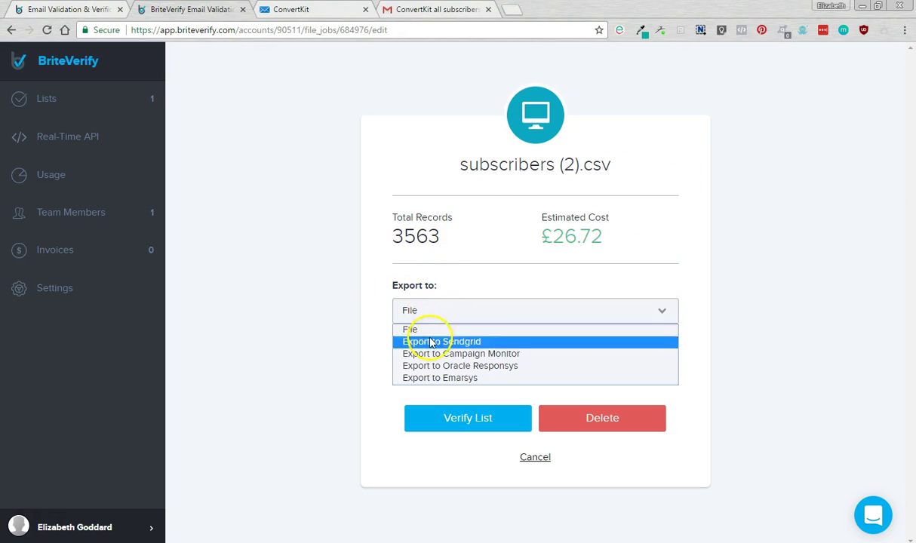
left_click(419, 330)
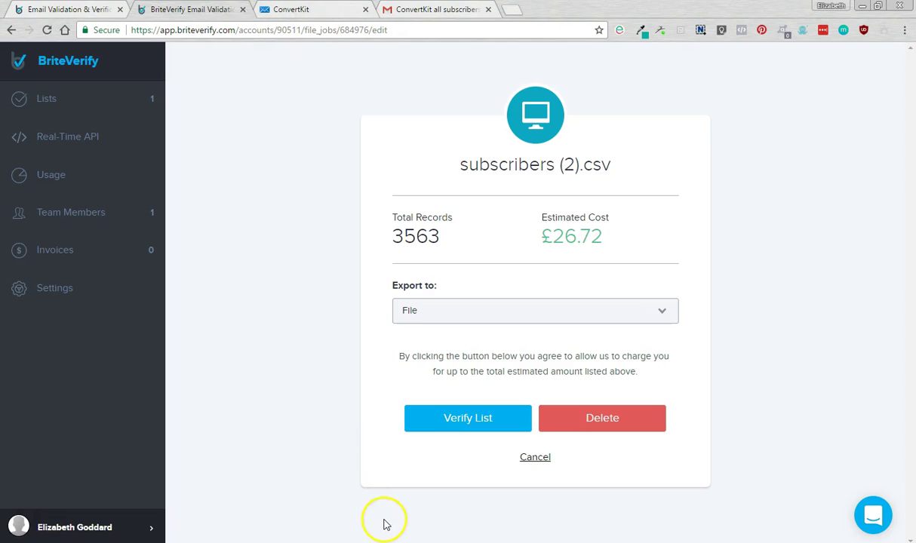
left_click(498, 421)
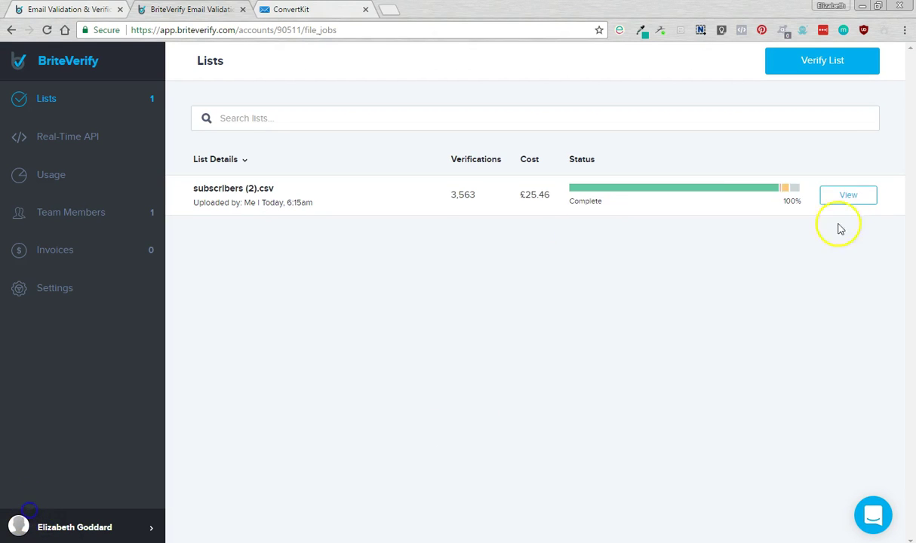
Step: Review subscribers (2).csv results: 3,232 valid, 25 invalid and 364 risky of 3,563 emails
left_click(848, 196)
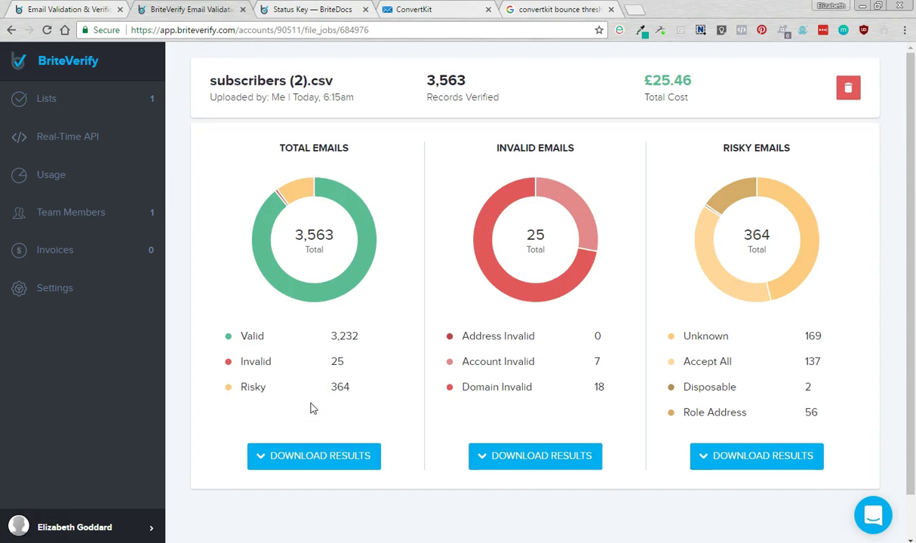
left_click(325, 395)
left_click(325, 398)
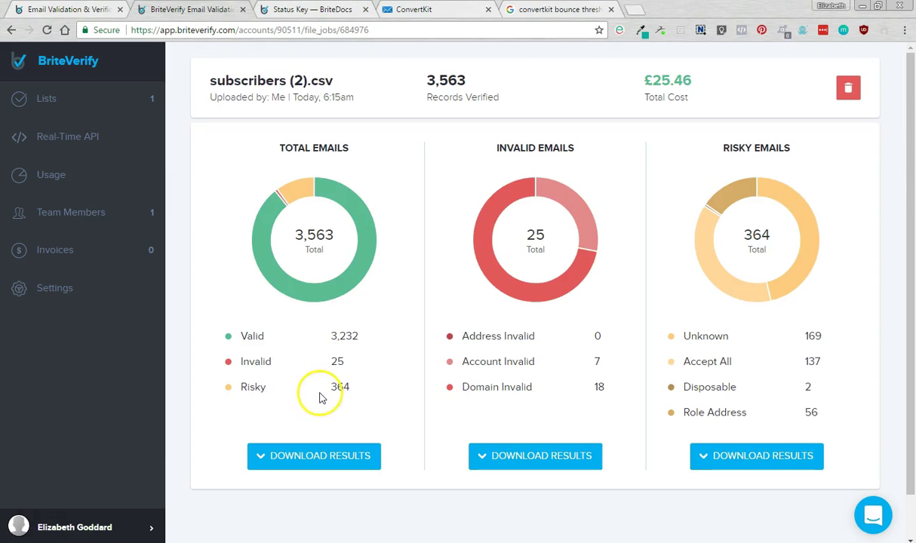
left_click(369, 209)
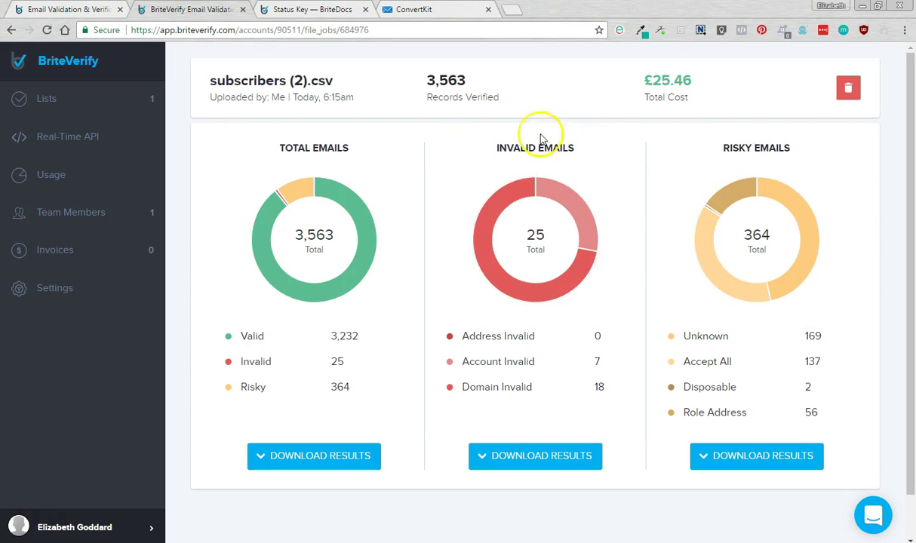
Step: Download the 25 invalid emails as a CSV and open ConvertKit's Import Subscribers form
left_click(497, 456)
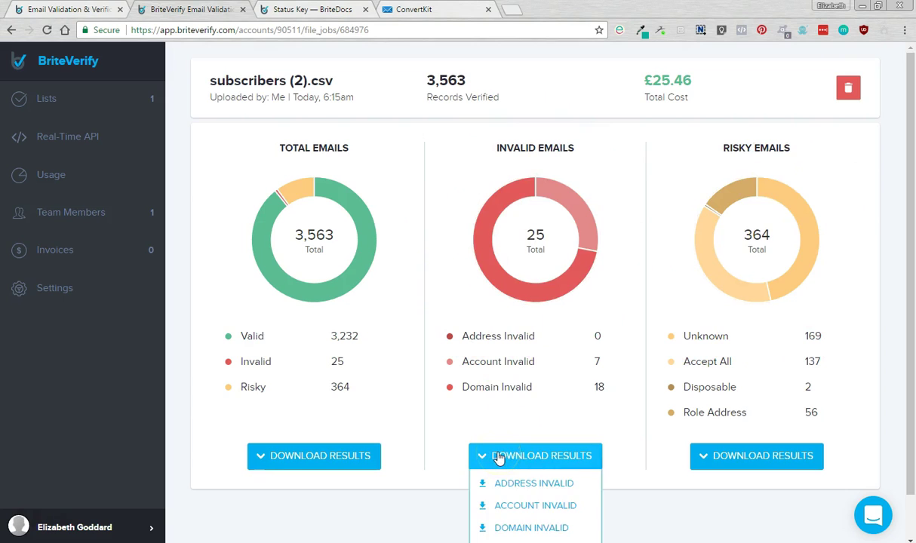
scroll(483, 449, "down", 1)
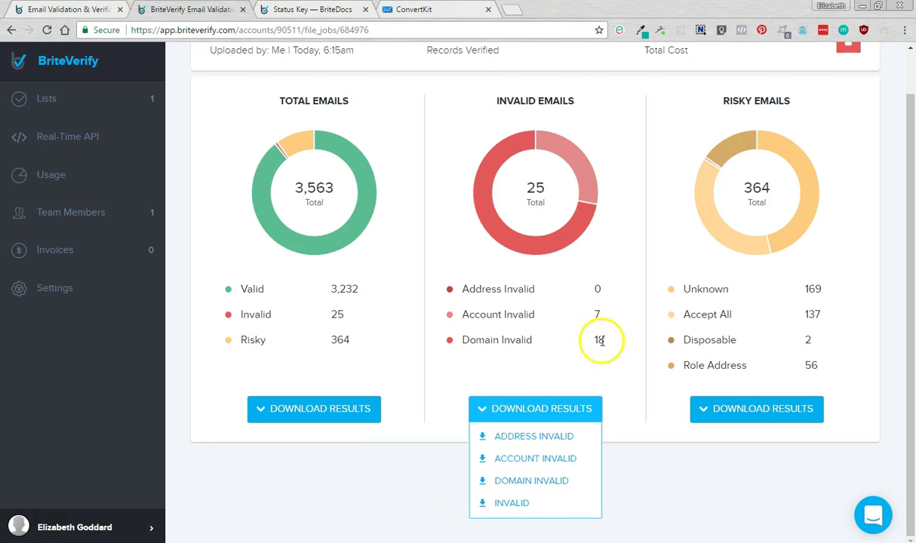
left_click(503, 505)
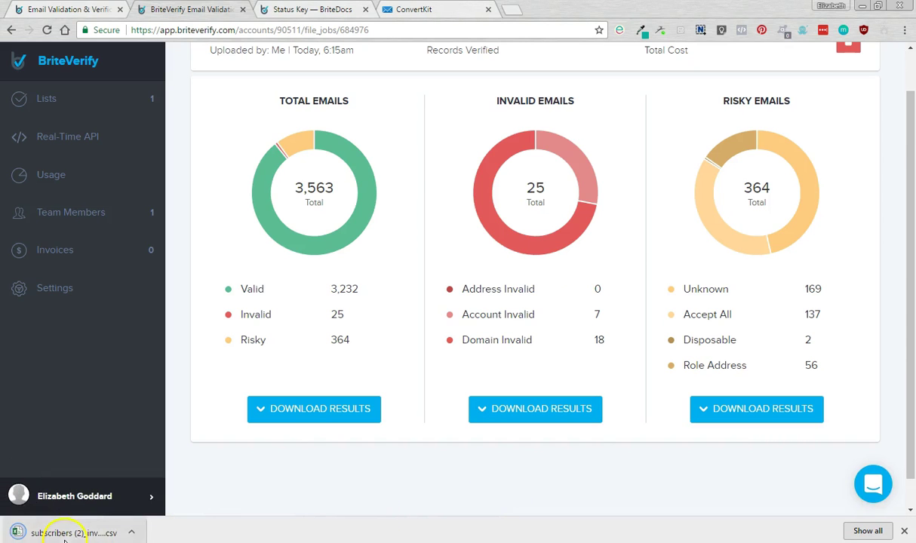
left_click(408, 10)
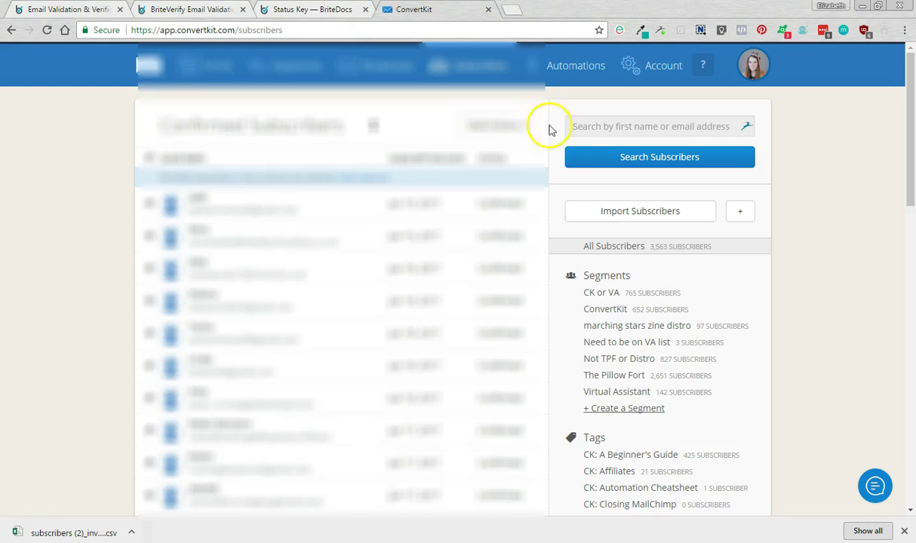
left_click(636, 212)
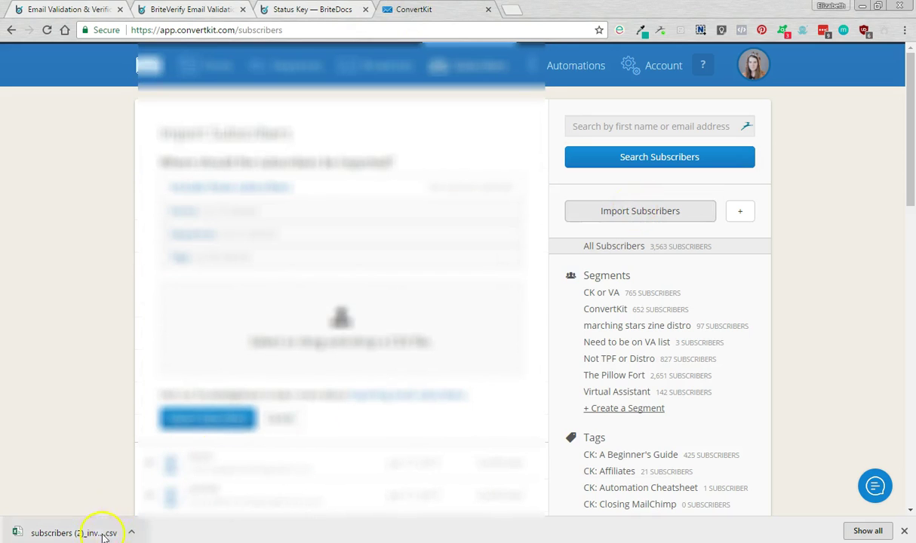
Step: Cancel the import form and create a new 'Invalid Emails' tag
scroll(233, 451, "down", 1)
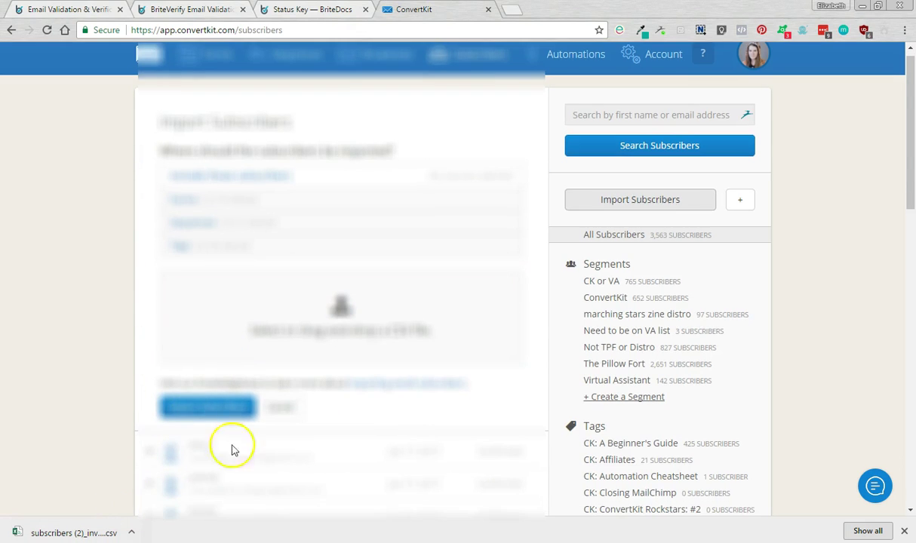
left_click(283, 407)
scroll(754, 329, "down", 10)
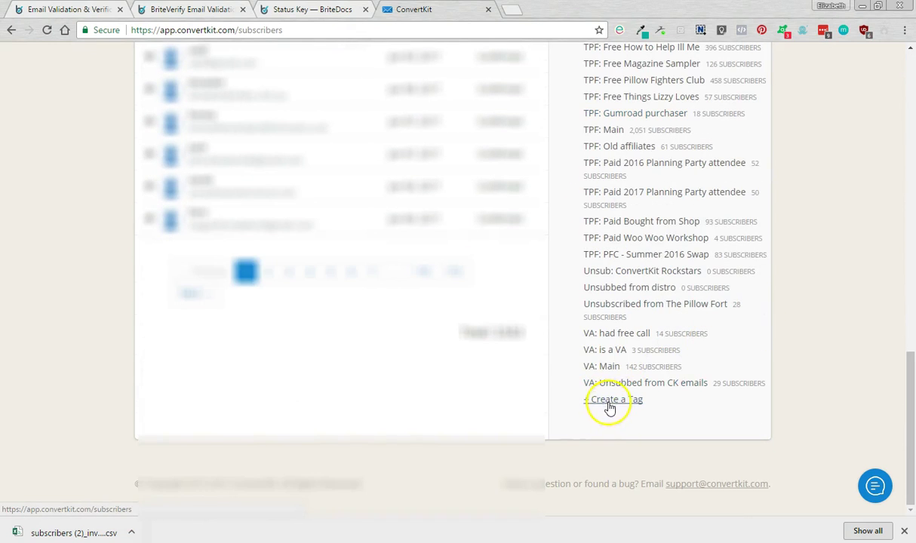
left_click(615, 401)
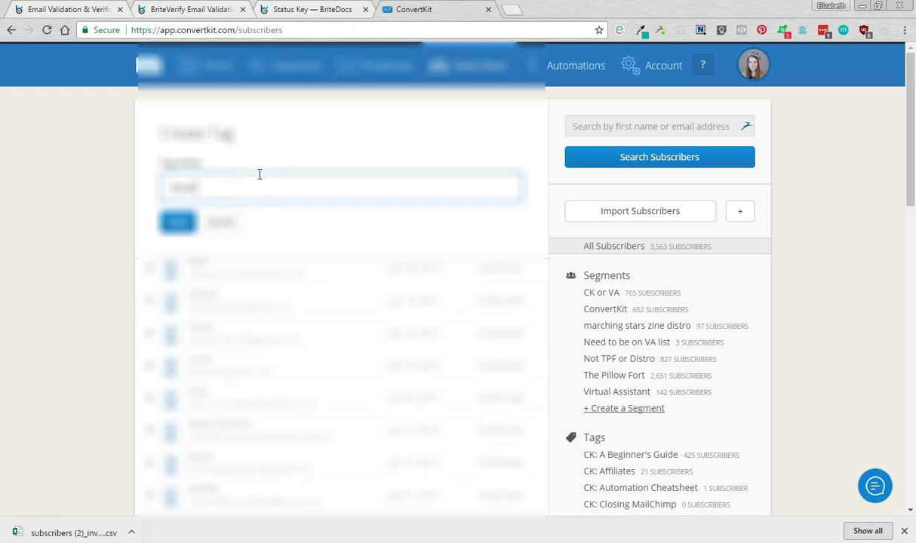
left_click(176, 218)
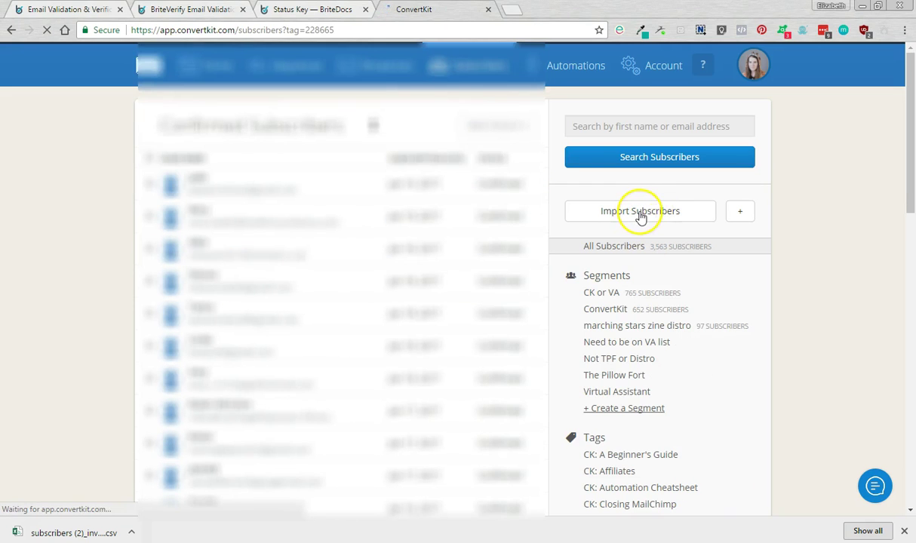
Step: Load subscribers (2)_invalid.csv into a new ConvertKit subscriber import
left_click(640, 212)
left_click_drag(79, 533, 268, 278)
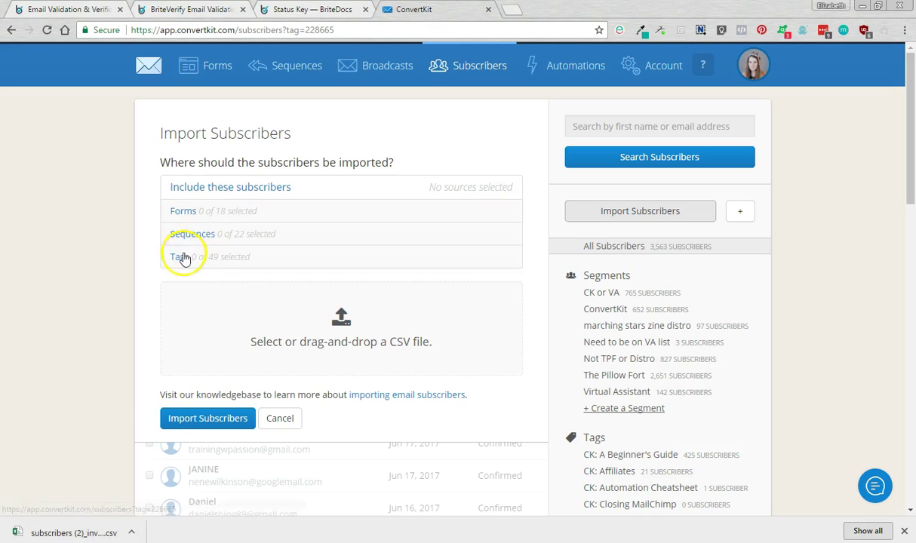
left_click_drag(75, 532, 243, 290)
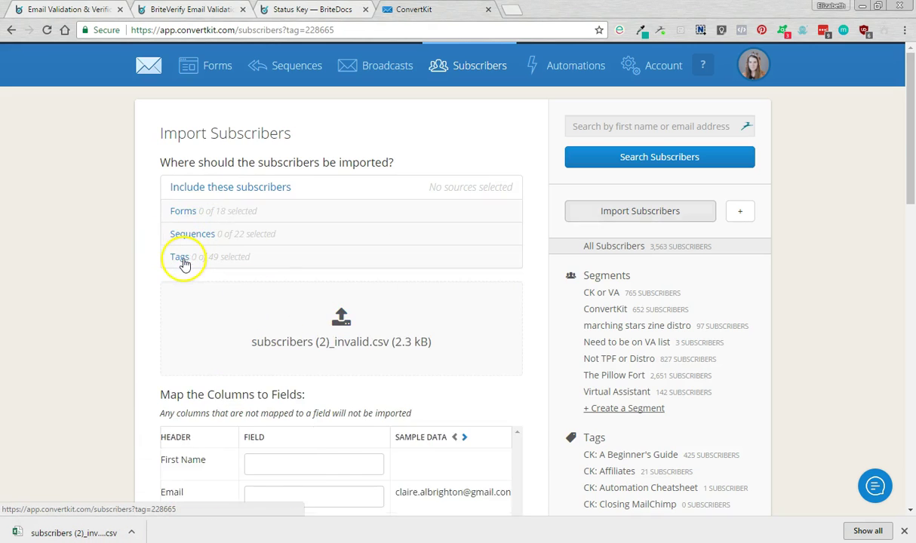
Step: Assign the Invalid Emails tag, map the Email column to Email, and run the import
left_click(185, 264)
scroll(213, 285, "down", 10)
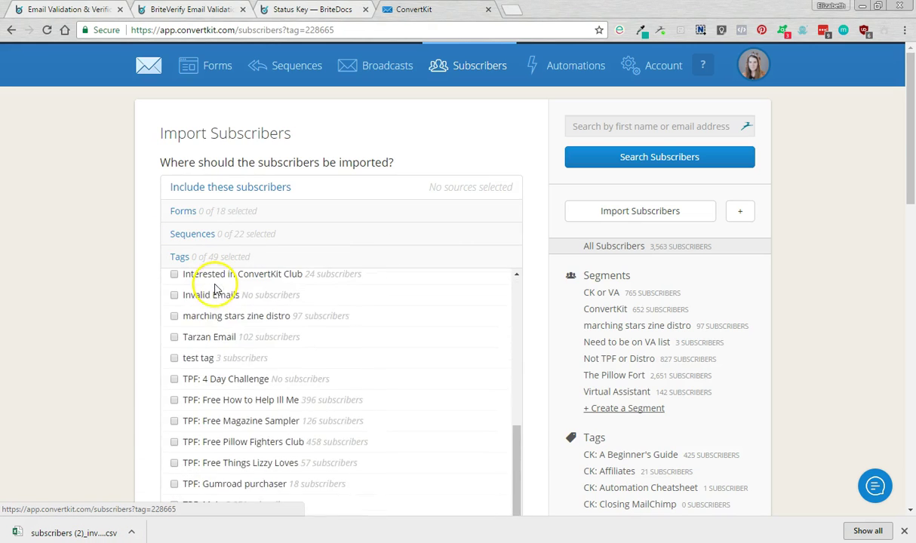
scroll(64, 272, "down", 5)
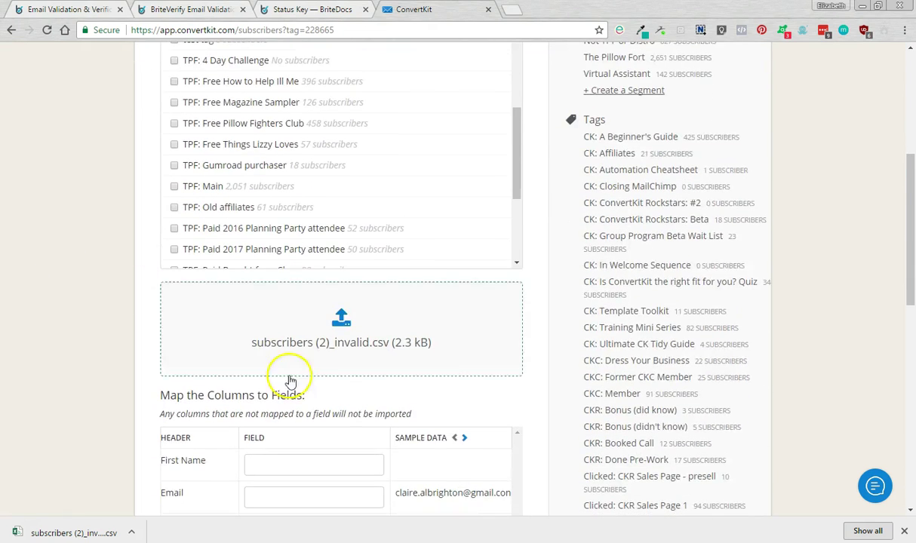
scroll(279, 373, "down", 2)
left_click(315, 371)
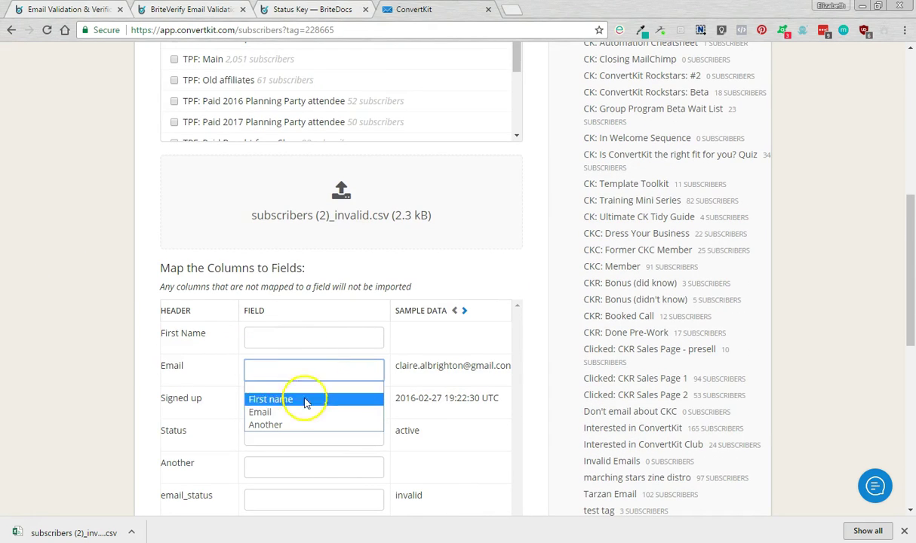
left_click(287, 411)
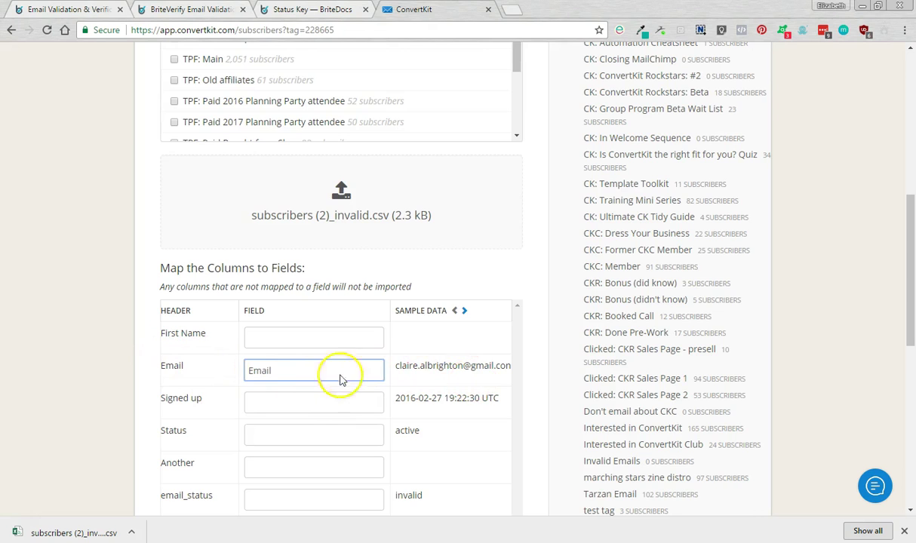
scroll(271, 374, "down", 3)
left_click(235, 411)
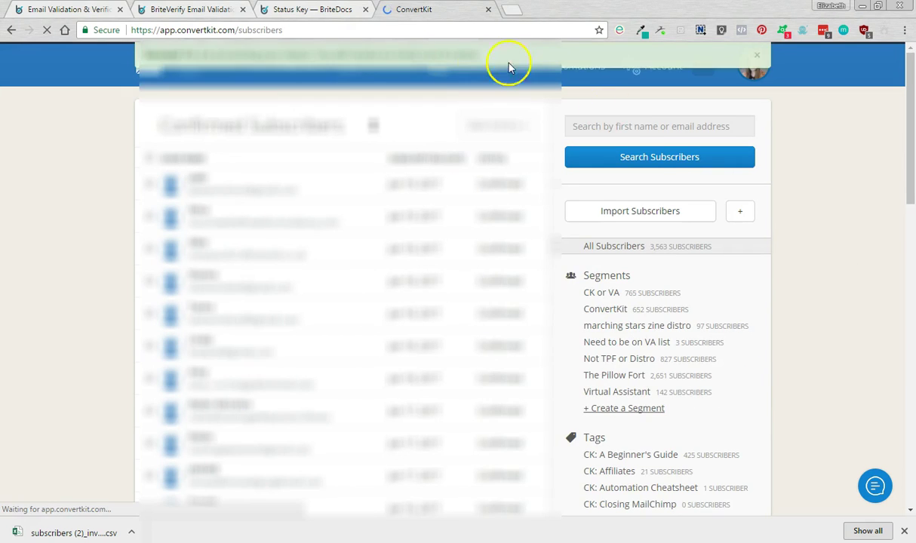
Step: Open the Invalid Emails tag, confirm its 25 subscribers, and dismiss the import-done notice
scroll(698, 225, "down", 1)
scroll(698, 225, "down", 4)
scroll(675, 354, "down", 3)
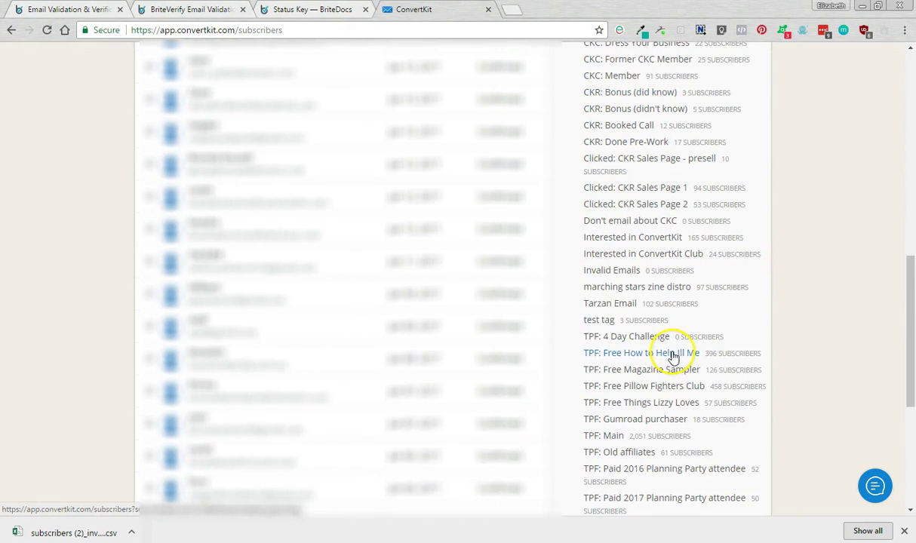
left_click(609, 271)
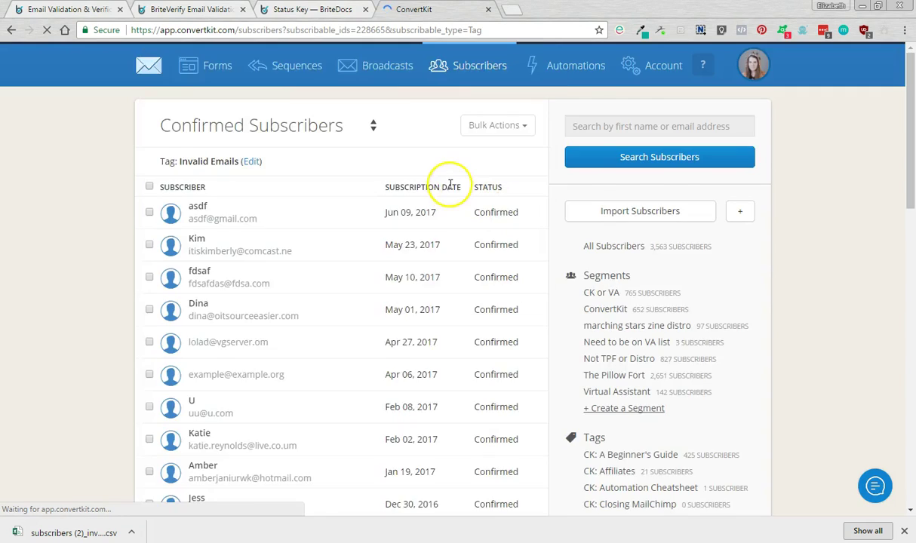
scroll(433, 180, "down", 10)
scroll(464, 285, "up", 5)
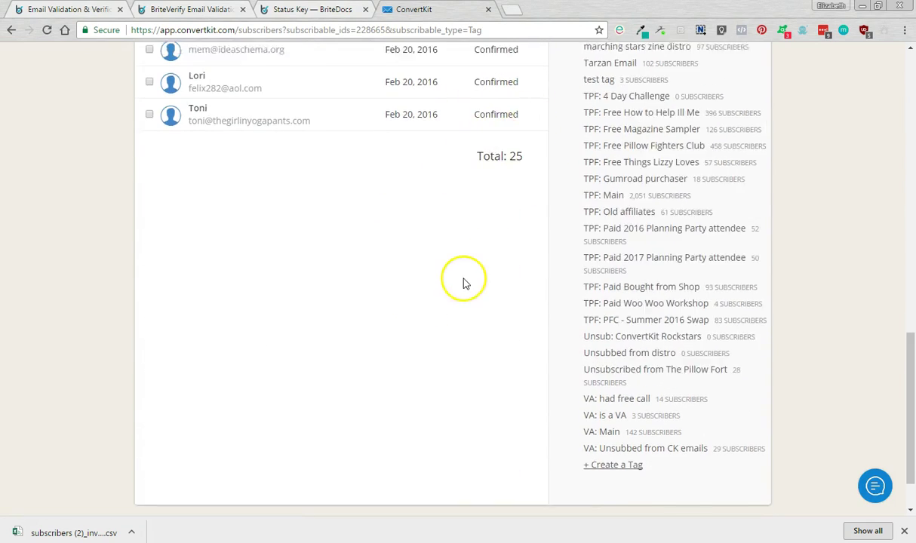
scroll(287, 311, "up", 5)
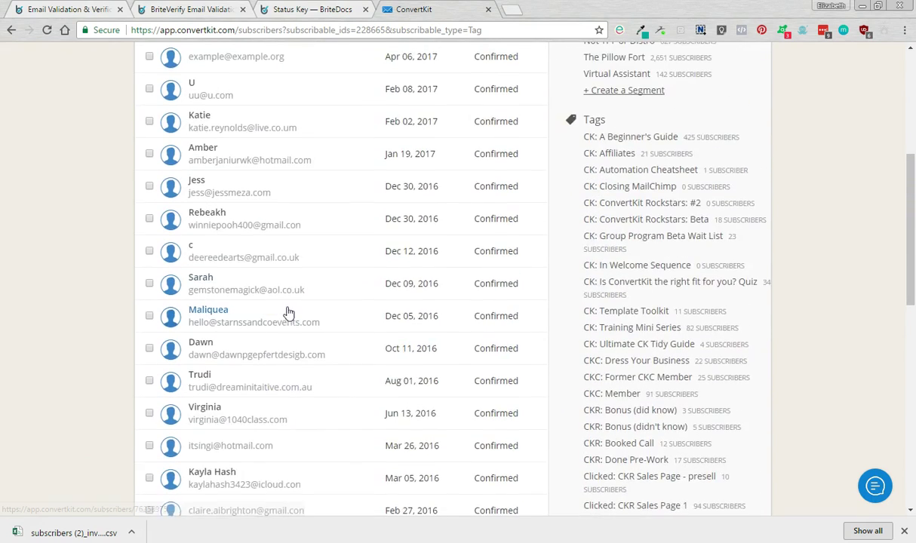
scroll(208, 276, "up", 3)
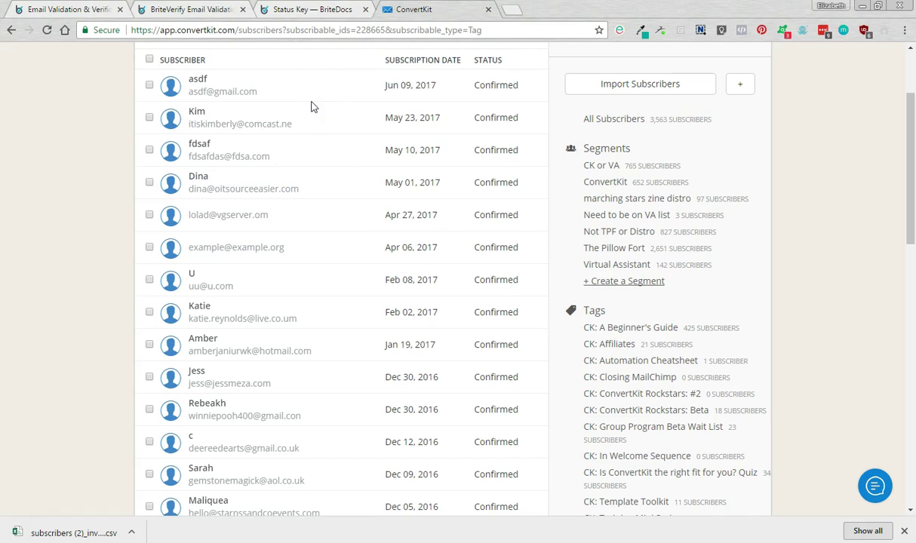
scroll(227, 83, "down", 1)
scroll(194, 99, "up", 3)
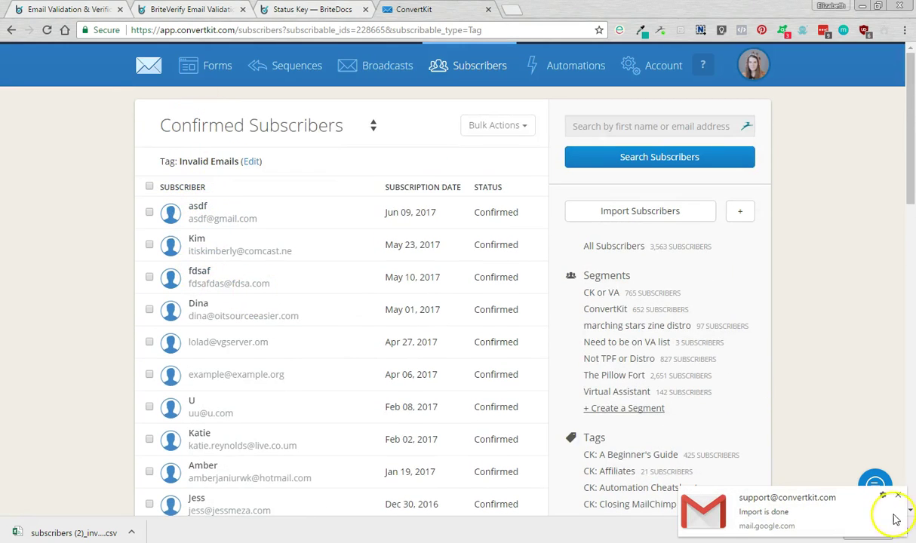
left_click(899, 495)
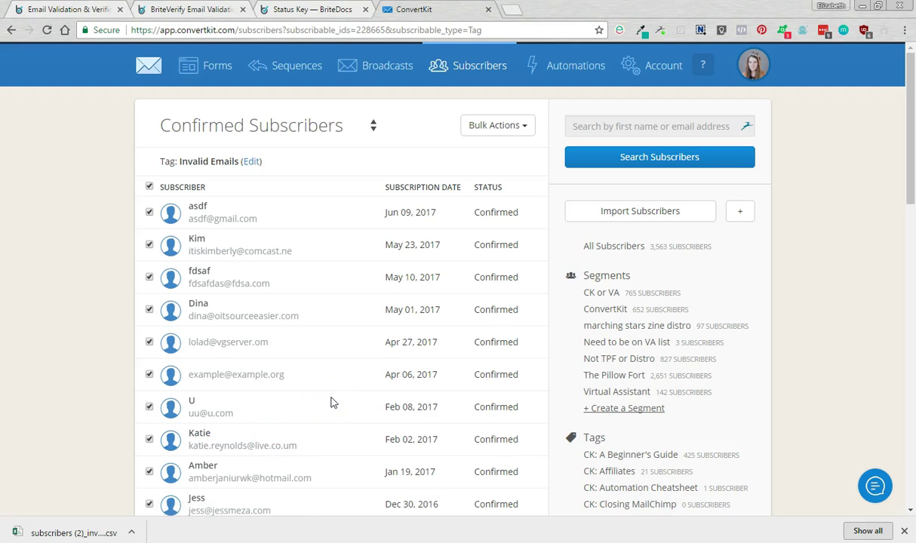
Step: Bulk-delete the 25 selected invalid subscribers, confirming with 'DO IT'
scroll(331, 402, "down", 2)
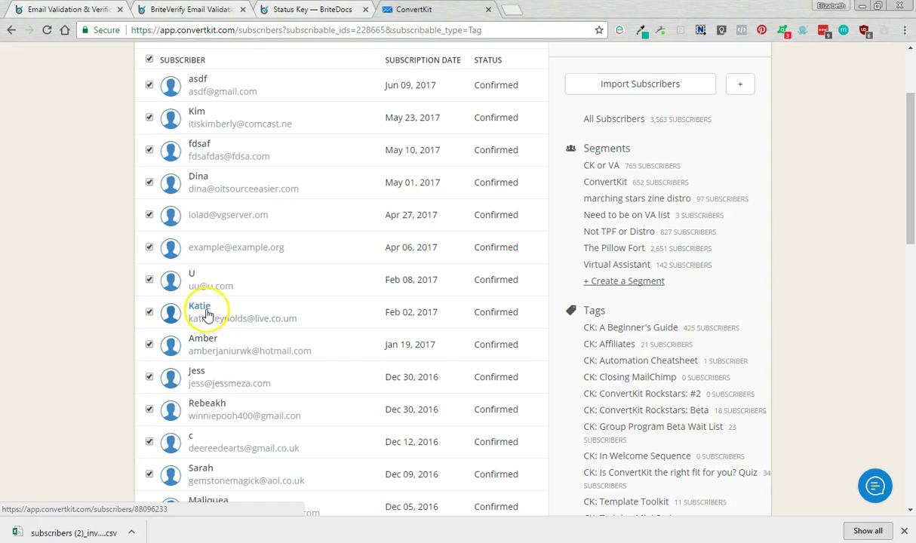
scroll(209, 314, "up", 1)
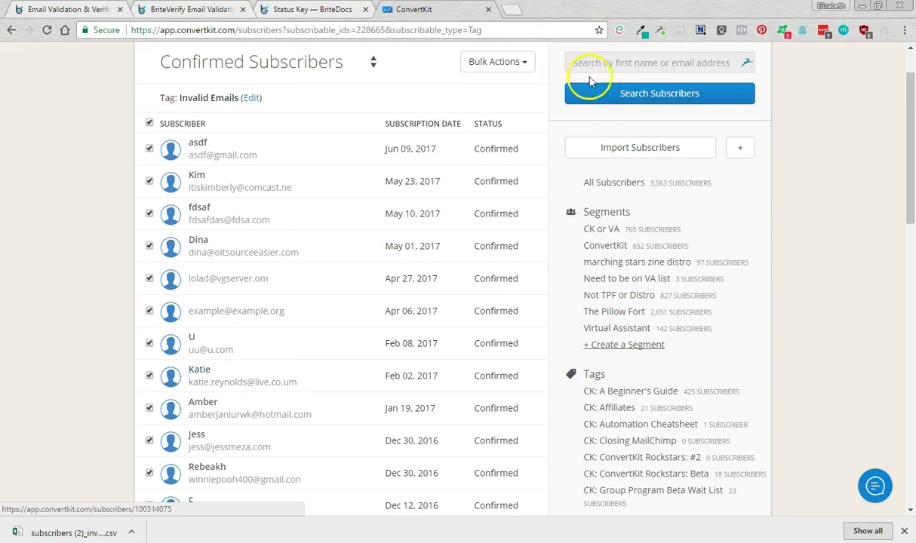
left_click(496, 63)
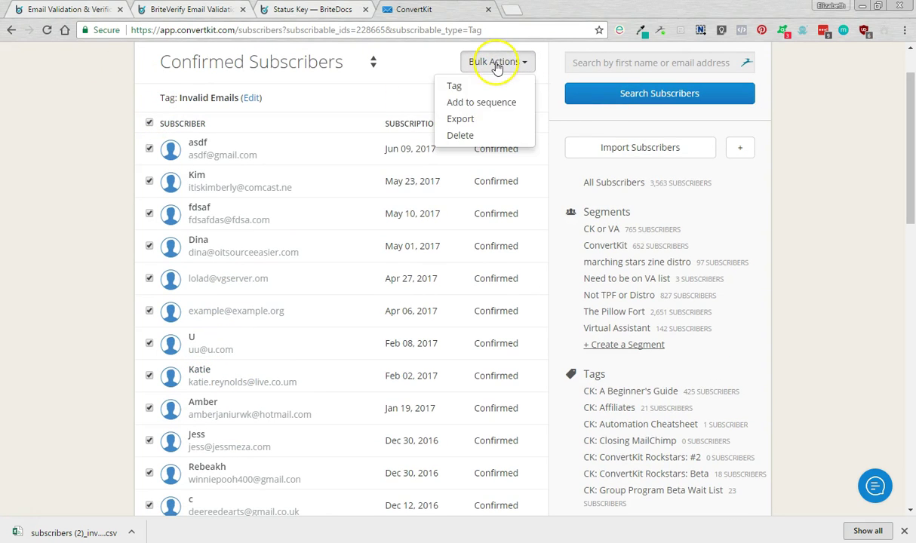
left_click(462, 135)
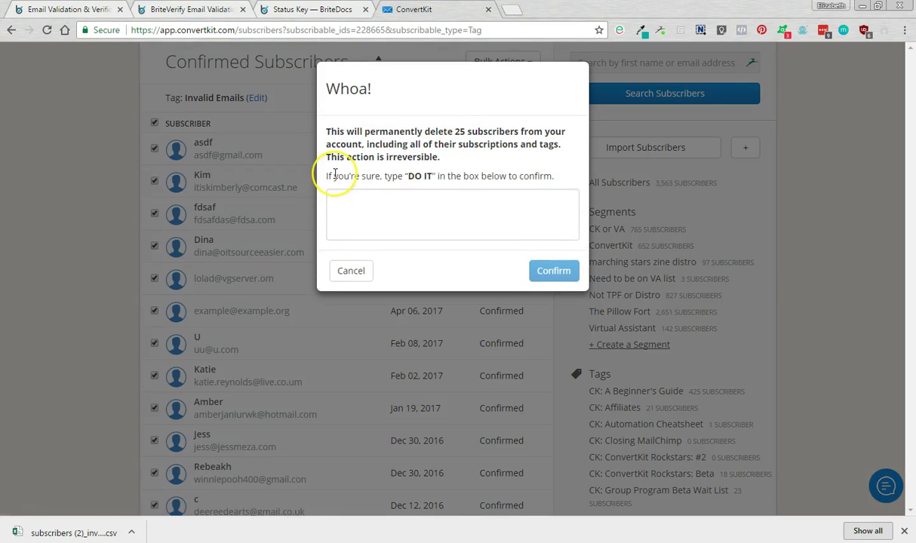
type("DO IT")
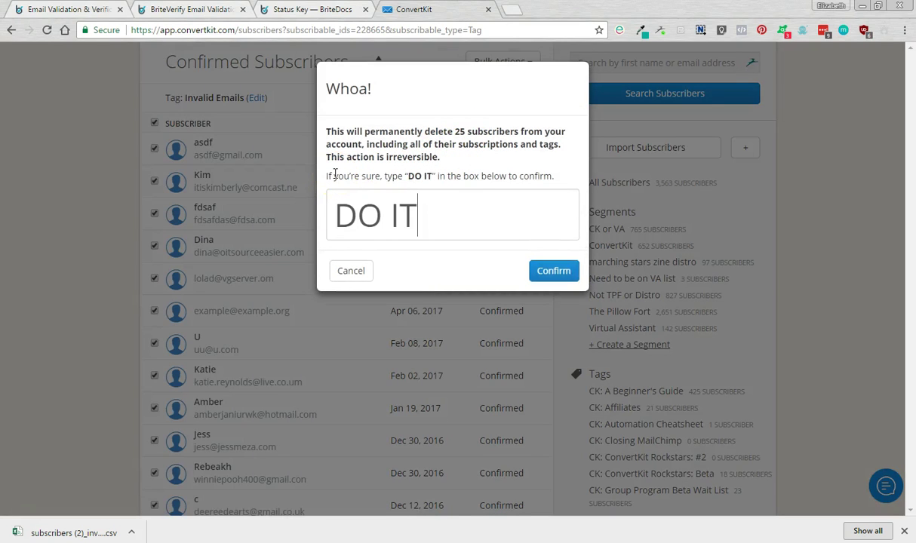
left_click(552, 269)
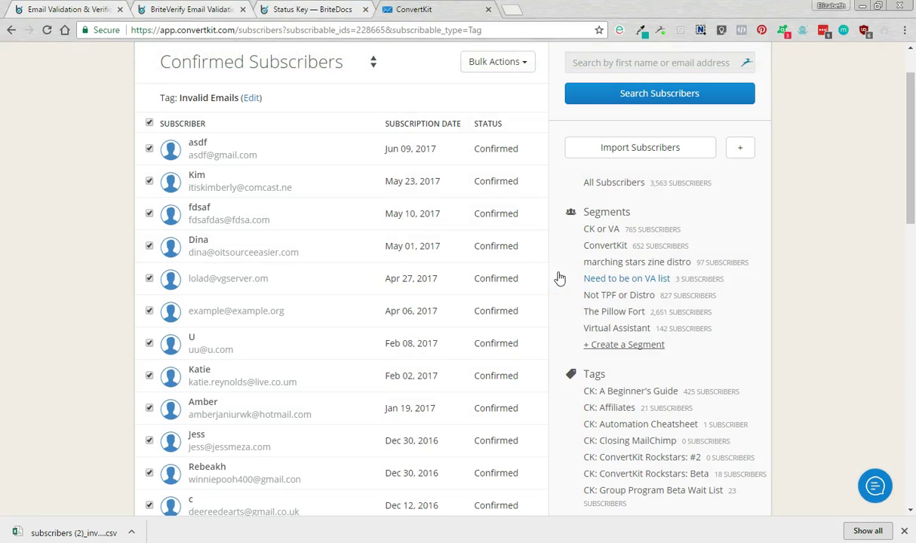
Step: Delete the now-empty Invalid Emails tag from its settings
scroll(393, 257, "up", 1)
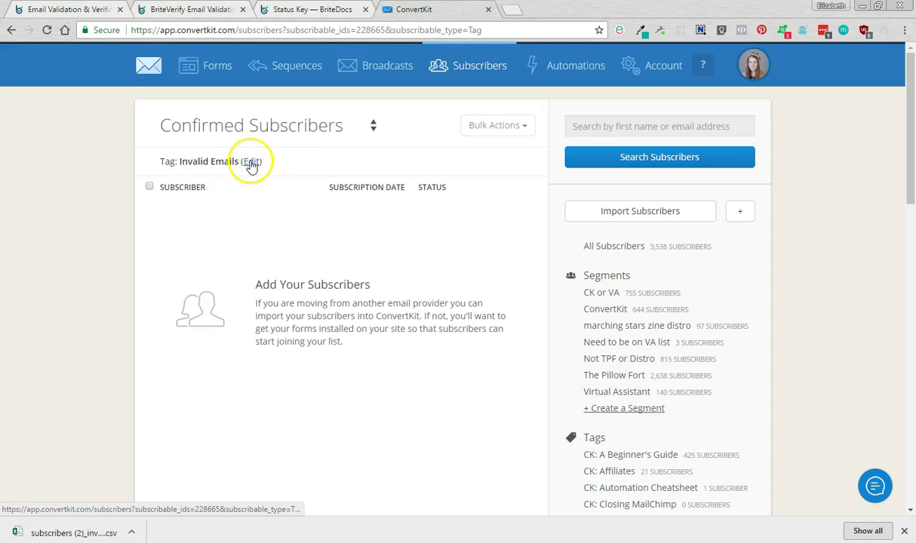
left_click(252, 164)
left_click(225, 219)
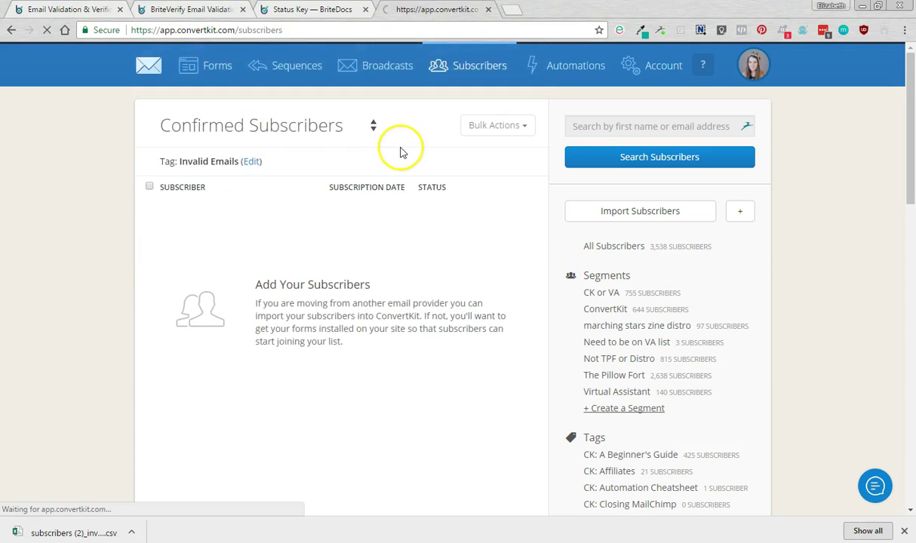